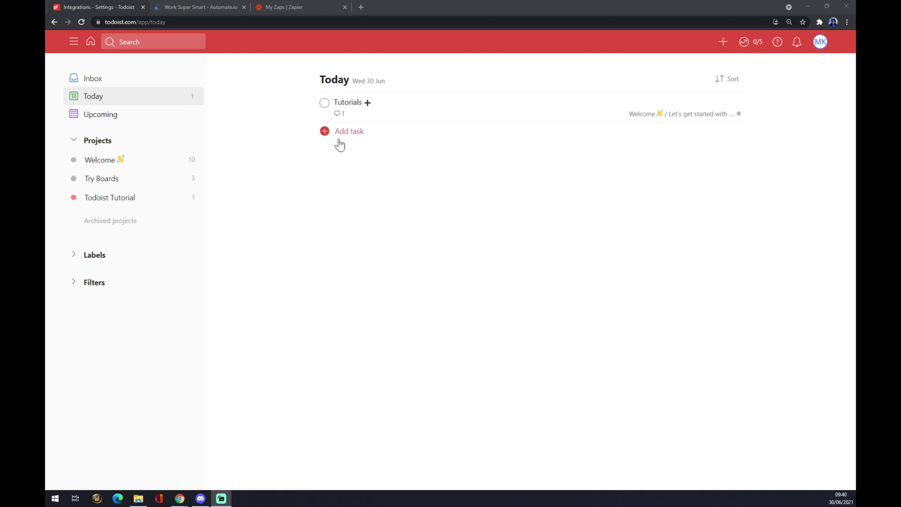
# Step: Open Todoist's integrations settings and browse all available integrations
pyautogui.click(819, 43)
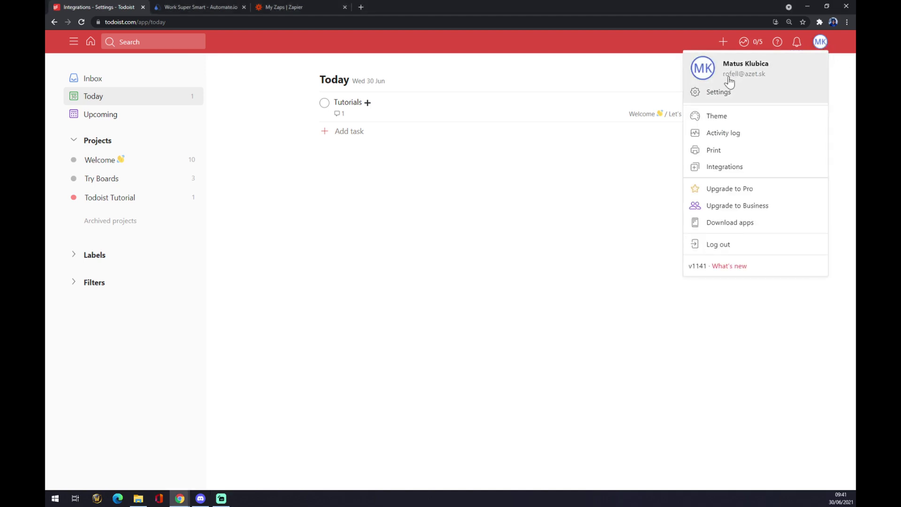
pyautogui.click(748, 171)
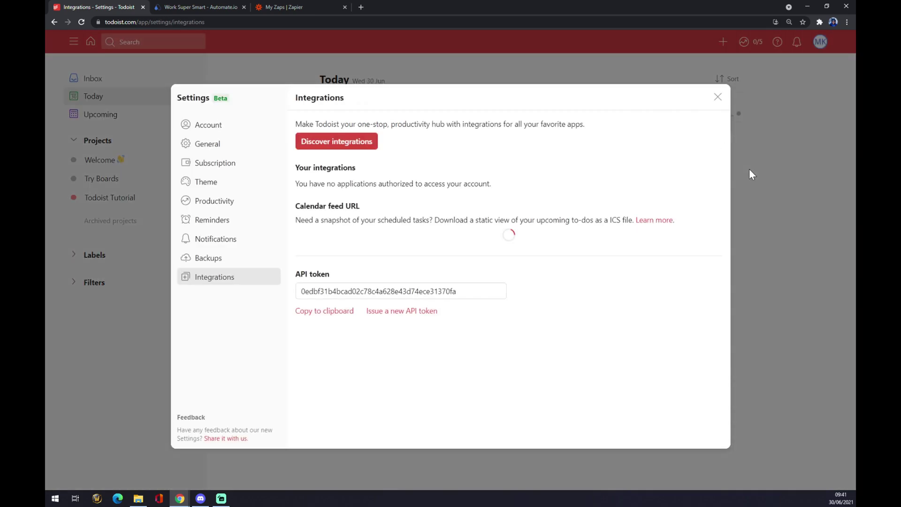
pyautogui.click(350, 142)
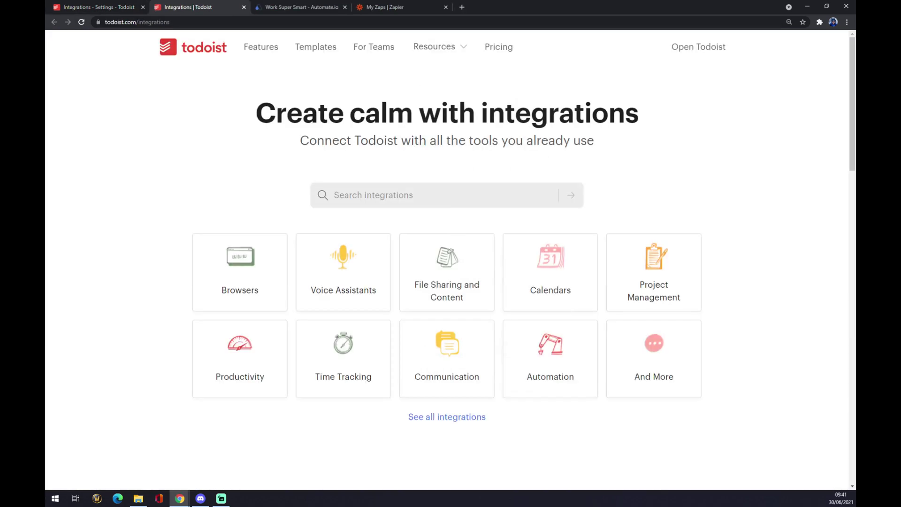
# Step: Search integrations for 'gmail', open the Gmail integration, then move to the Automate.io website
pyautogui.click(422, 194)
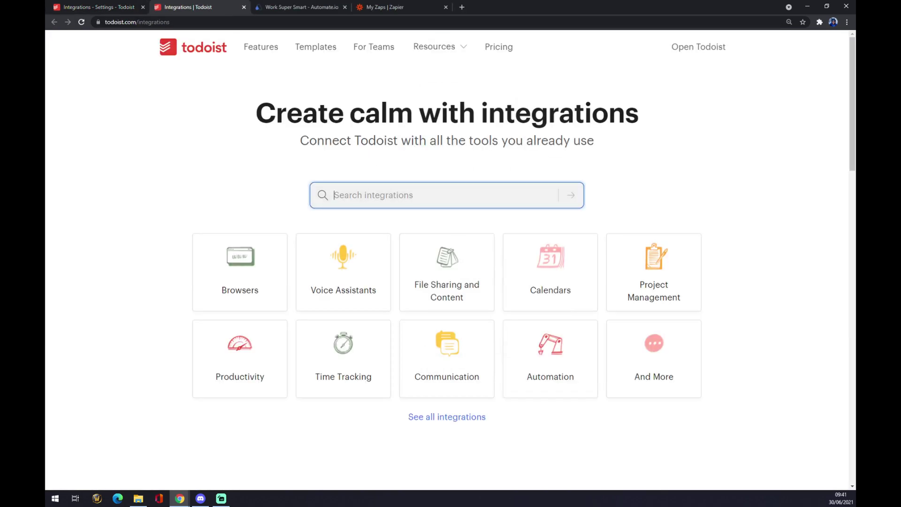
pyautogui.write('gmail')
pyautogui.press('Return')
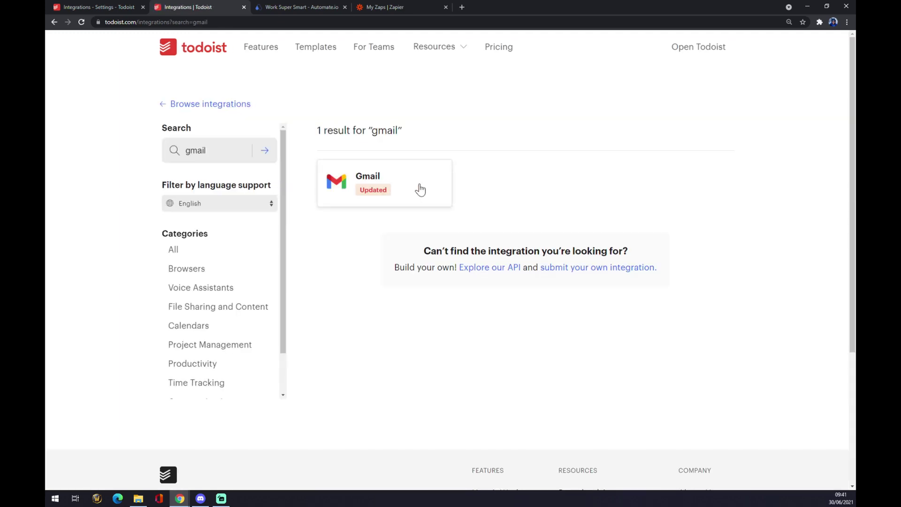
pyautogui.click(420, 189)
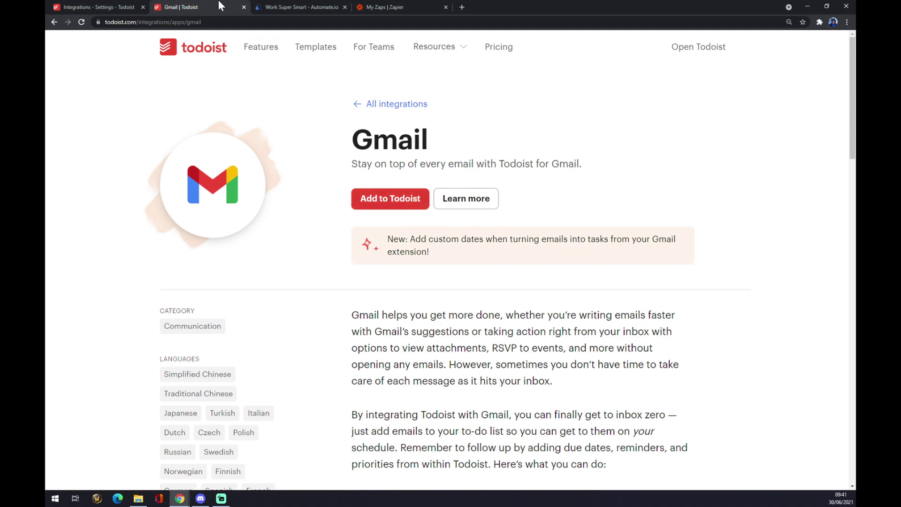
pyautogui.click(290, 7)
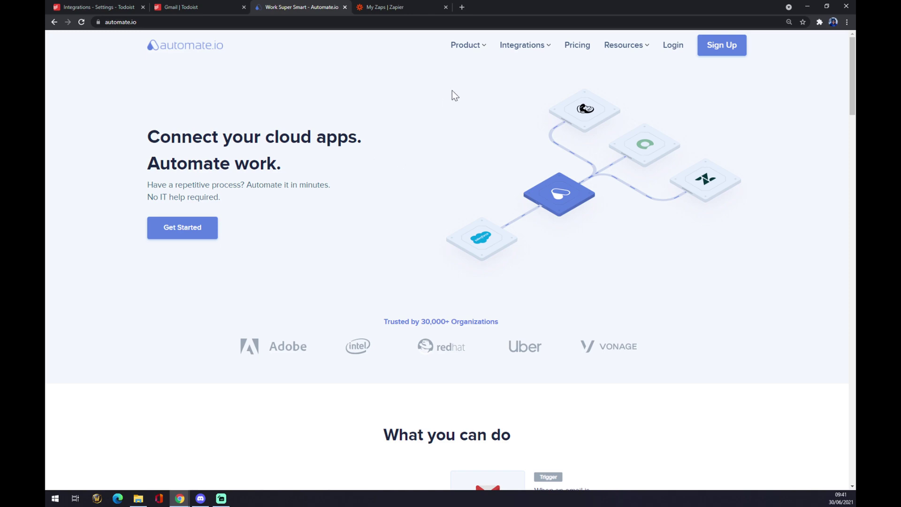
# Step: Search Automate.io's full app integrations list for 'todoi' and open the Todoist integrations page
pyautogui.moveTo(516, 60)
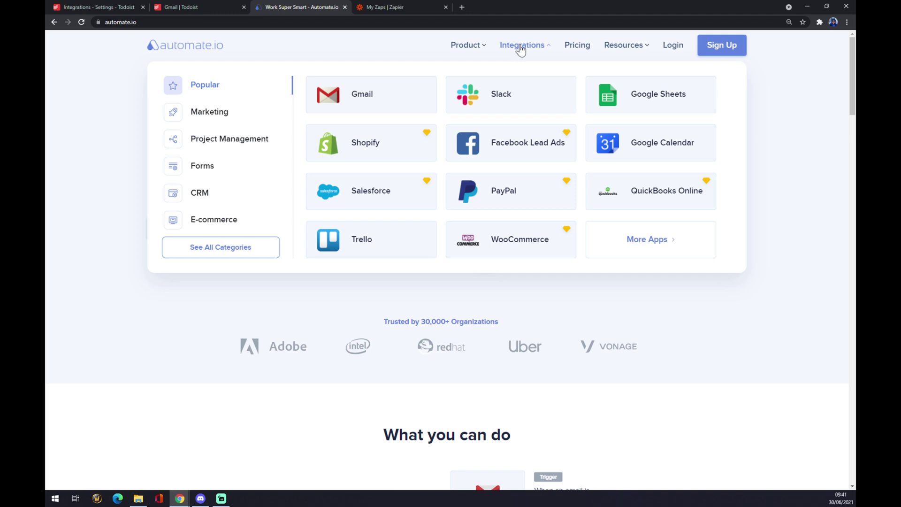
pyautogui.click(220, 253)
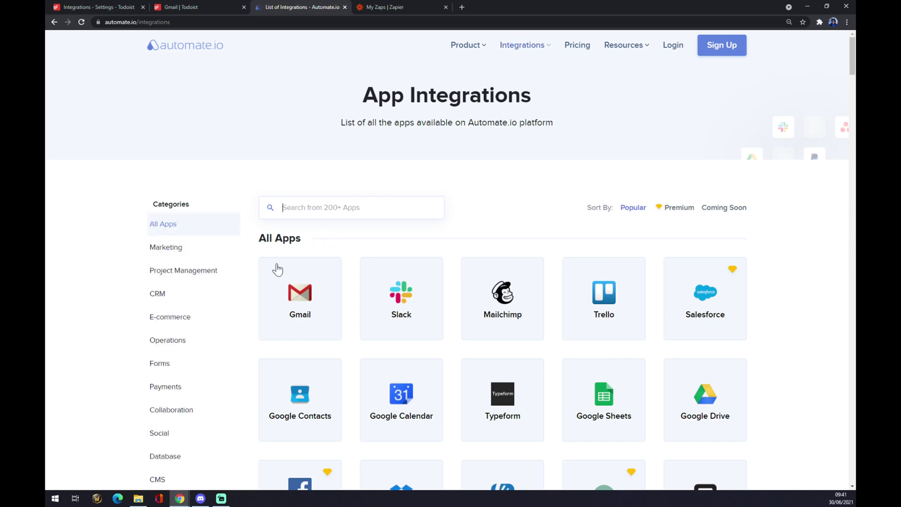
pyautogui.click(349, 206)
pyautogui.write('todoi')
pyautogui.click(298, 310)
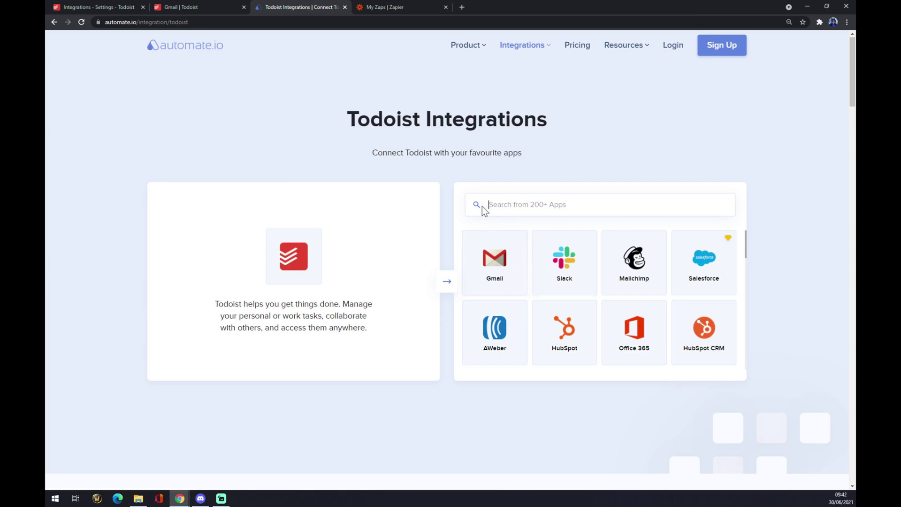
# Step: Open the Gmail + Todoist integration page and scroll down to the Create your own Integration section
pyautogui.click(509, 257)
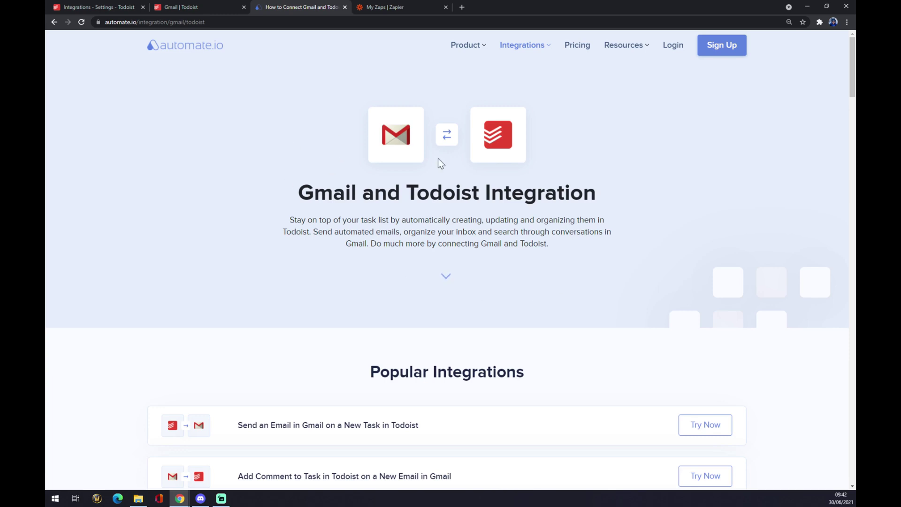
pyautogui.scroll(-5, 396, 181)
pyautogui.moveTo(357, 159); pyautogui.dragTo(569, 167)
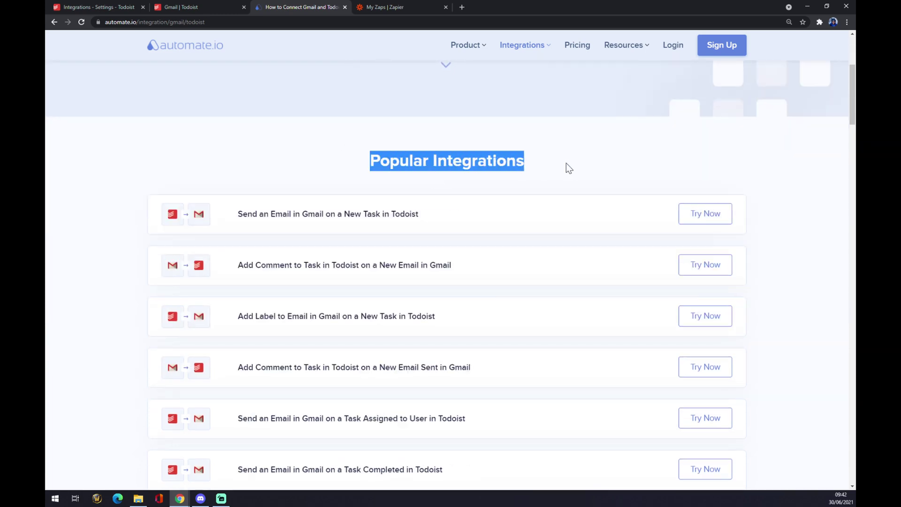
pyautogui.scroll(-5, 541, 153)
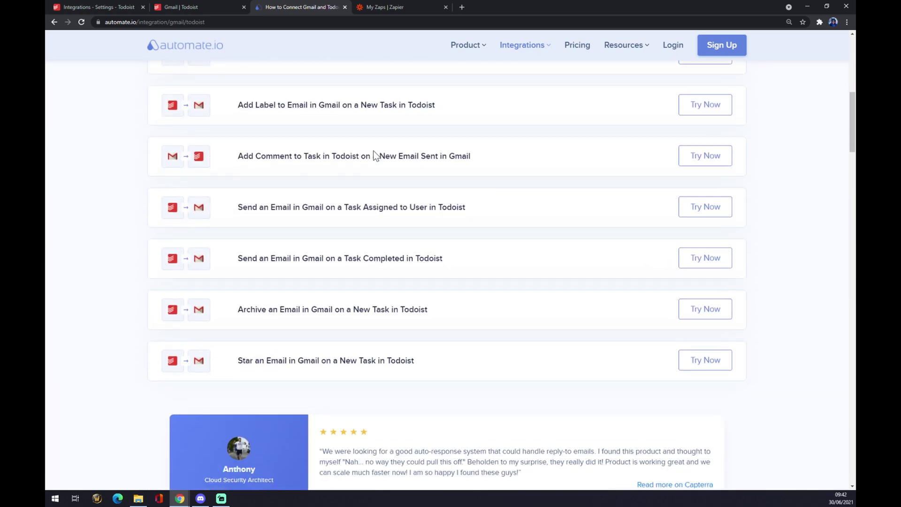
pyautogui.scroll(3, 362, 164)
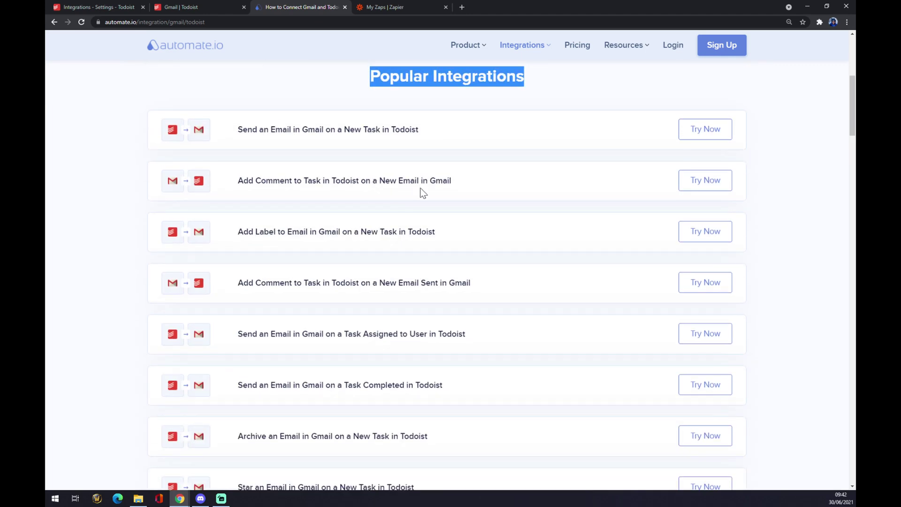
pyautogui.scroll(-13, 424, 221)
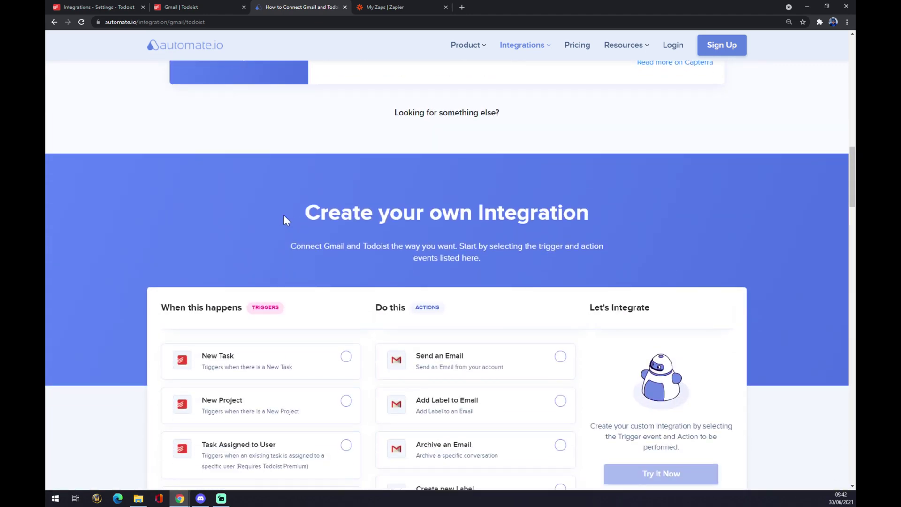
pyautogui.moveTo(284, 216); pyautogui.dragTo(510, 224)
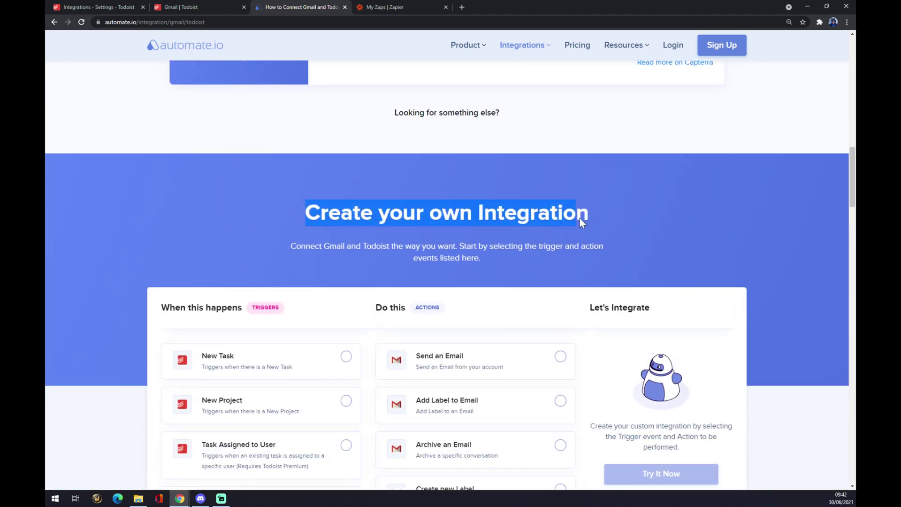
pyautogui.scroll(-4, 334, 218)
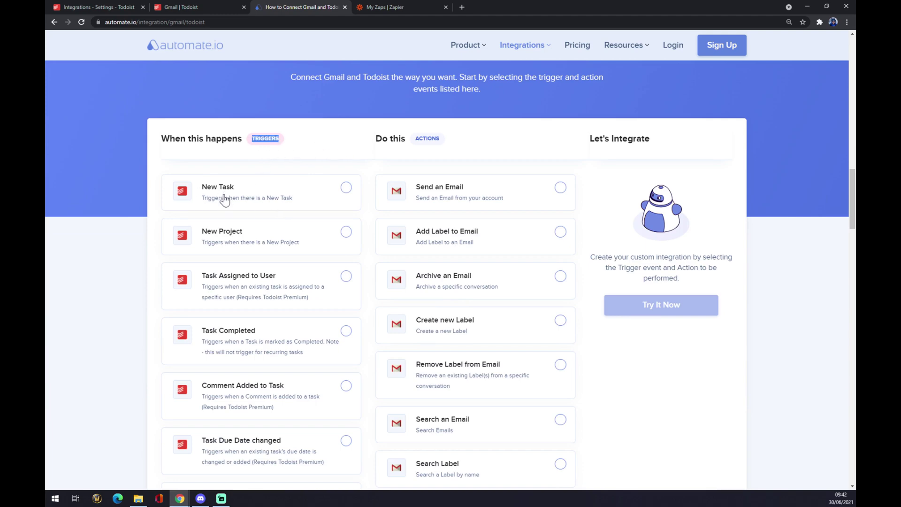
# Step: Select New Task as the Todoist trigger and Send an Email as the Gmail action, then go to Zapier's My Zaps
pyautogui.scroll(-10, 219, 216)
pyautogui.scroll(10, 220, 227)
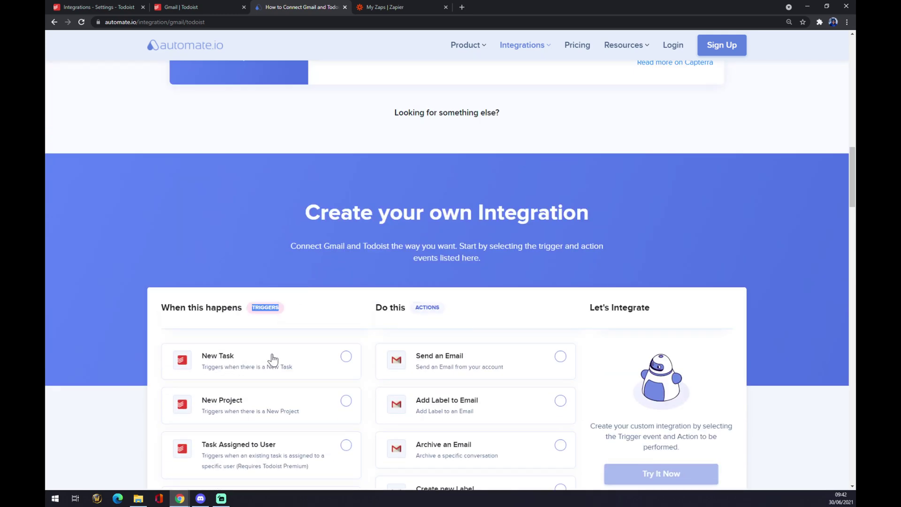
pyautogui.click(274, 359)
pyautogui.scroll(-1, 363, 306)
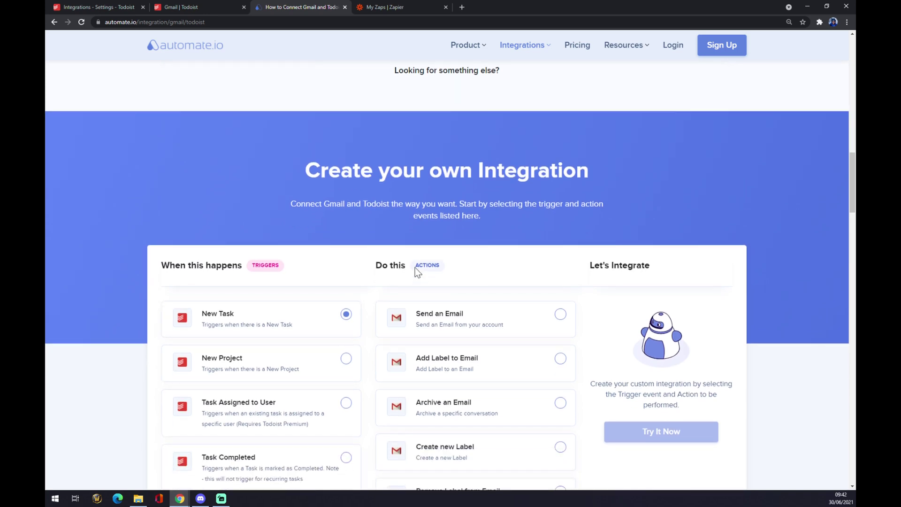
pyautogui.moveTo(415, 265); pyautogui.dragTo(449, 264)
pyautogui.scroll(-3, 448, 265)
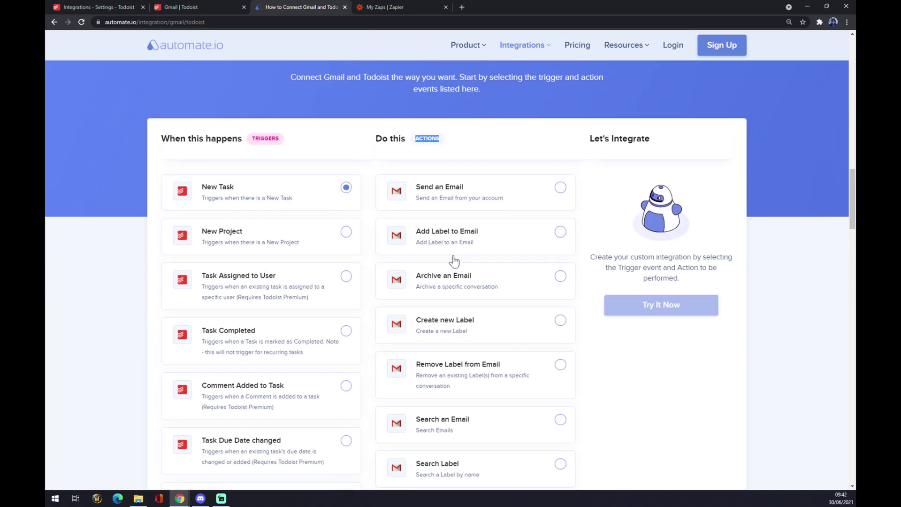
pyautogui.click(543, 195)
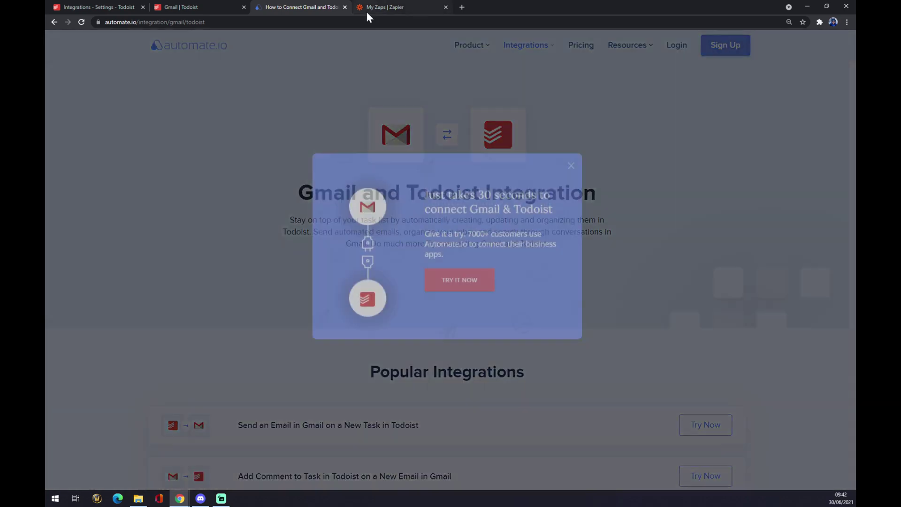
pyautogui.click(367, 10)
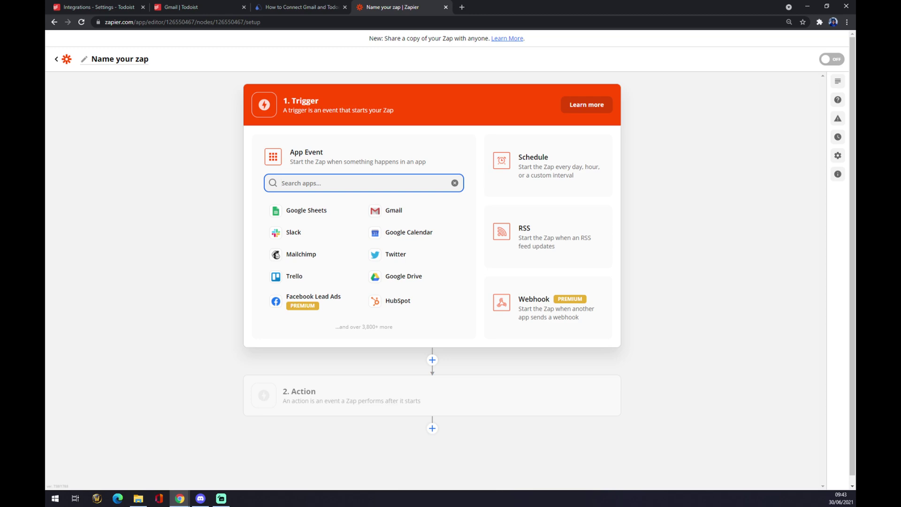
# Step: Make the zap's trigger Todoist with the New Incomplete Task event
pyautogui.write('todoi')
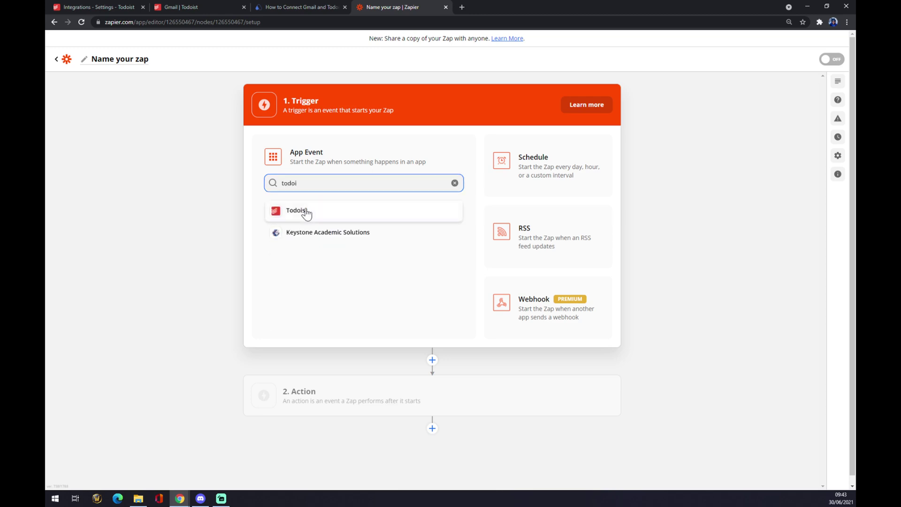
pyautogui.click(303, 212)
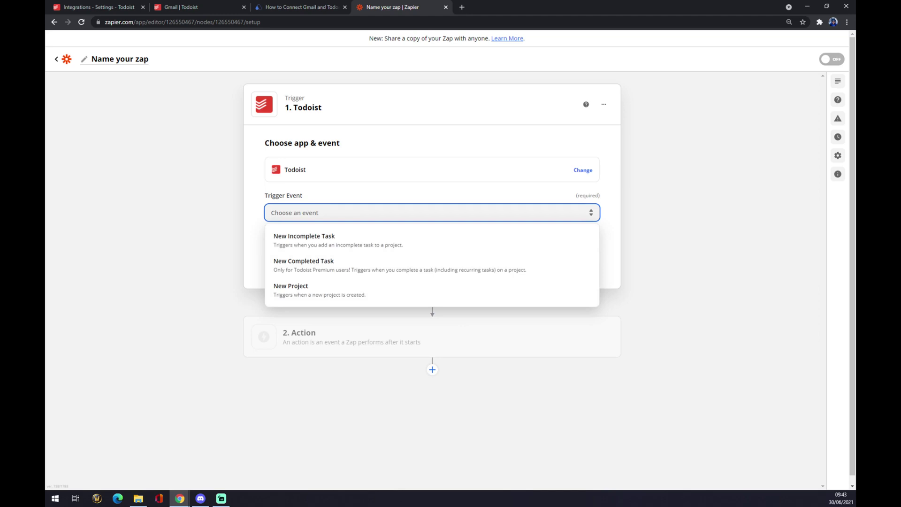
pyautogui.click(317, 242)
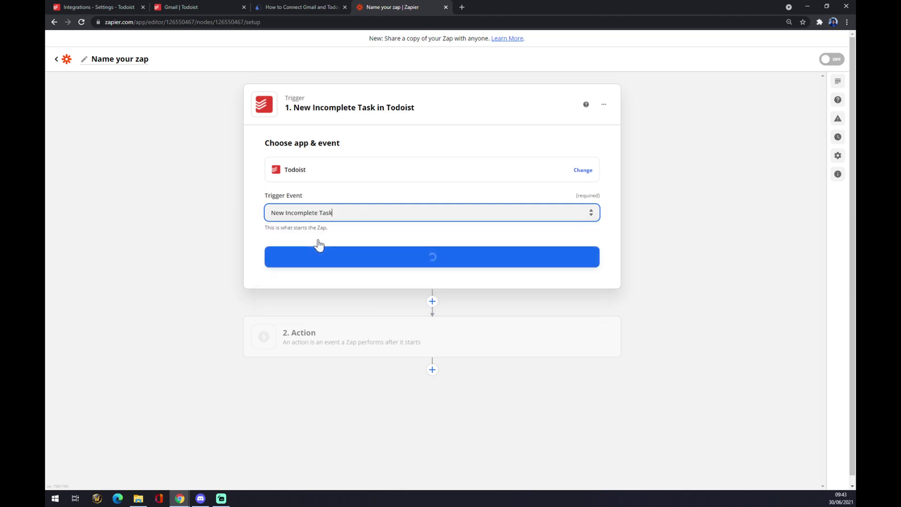
pyautogui.click(336, 261)
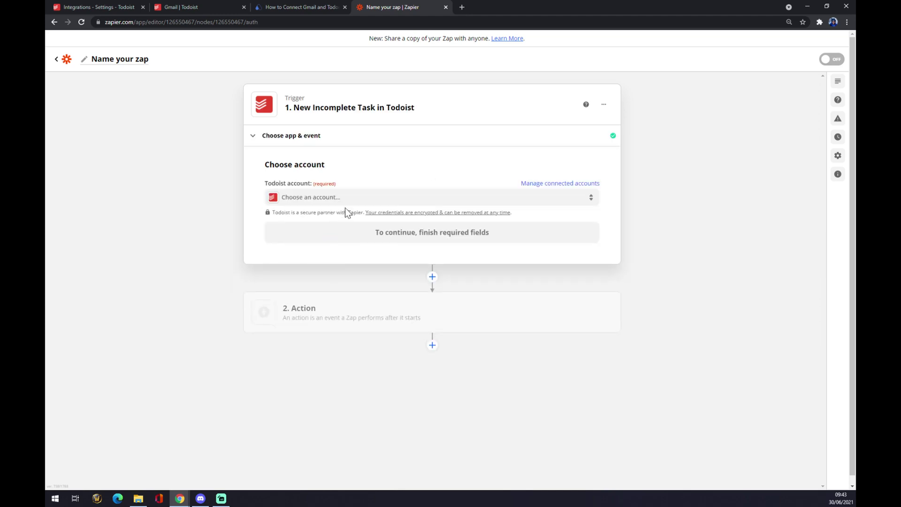
# Step: Connect the Todoist account and set the trigger project to Todoist Tutorial
pyautogui.click(339, 203)
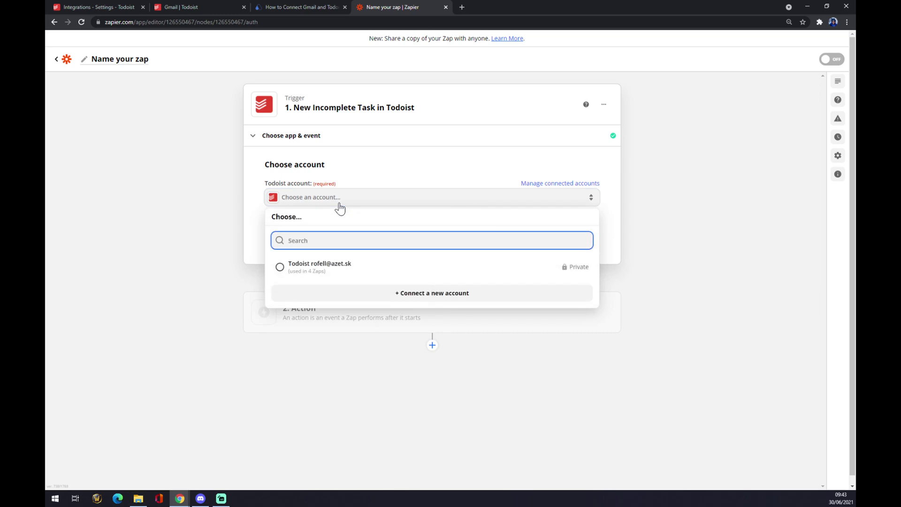
pyautogui.click(311, 277)
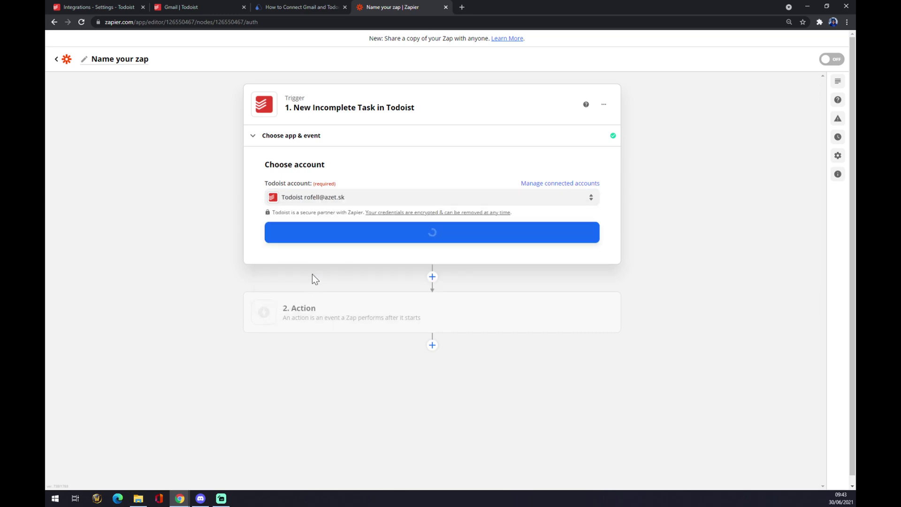
pyautogui.click(374, 239)
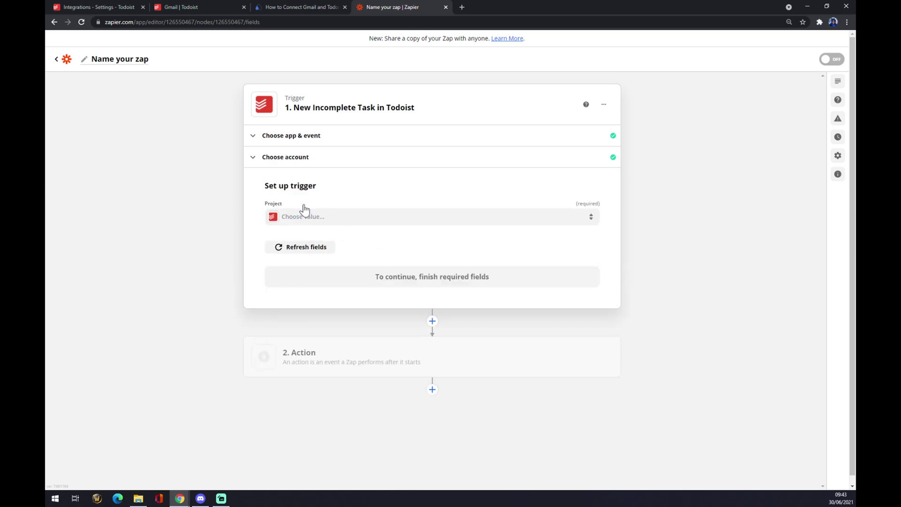
pyautogui.click(312, 217)
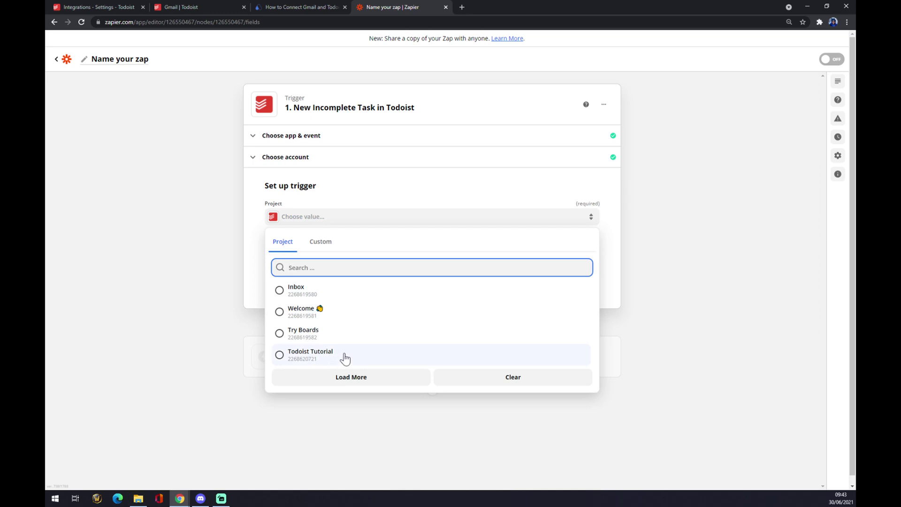
pyautogui.click(361, 358)
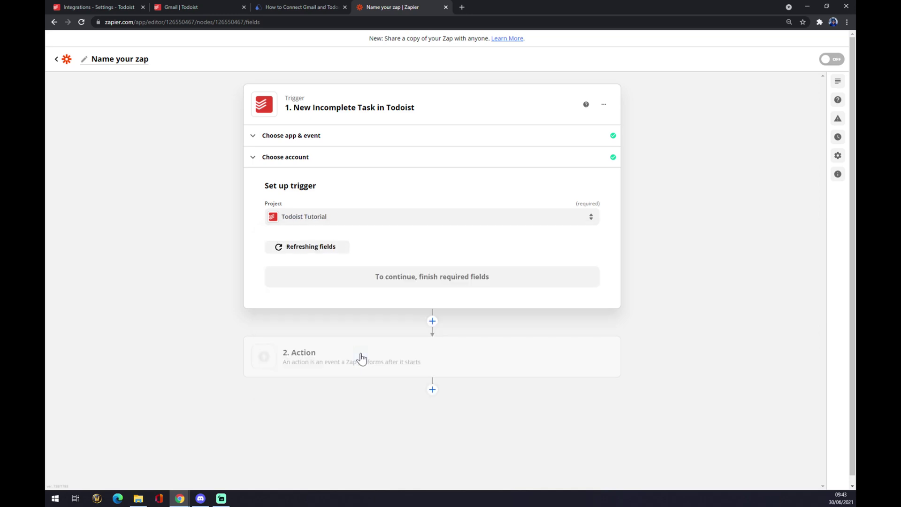
pyautogui.click(408, 276)
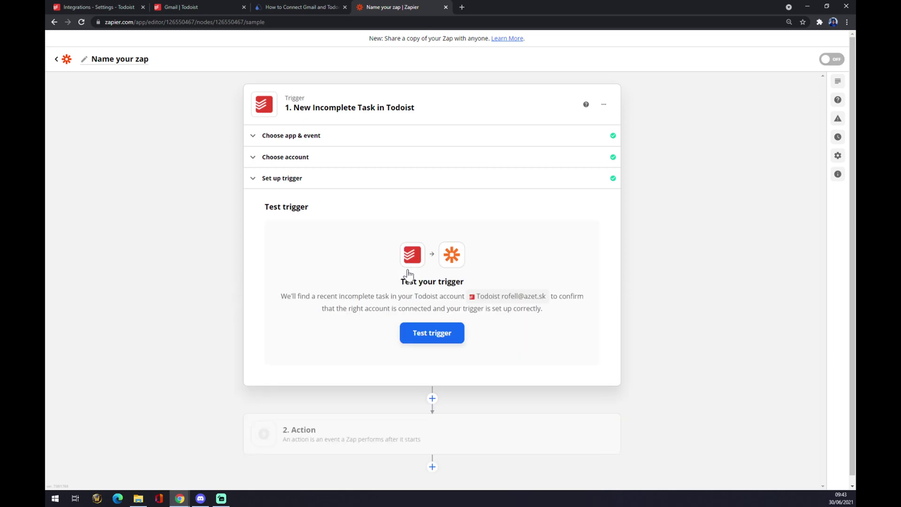
# Step: Set the zap's action to Gmail with the Send Email event, leaving the account choice next
pyautogui.click(327, 446)
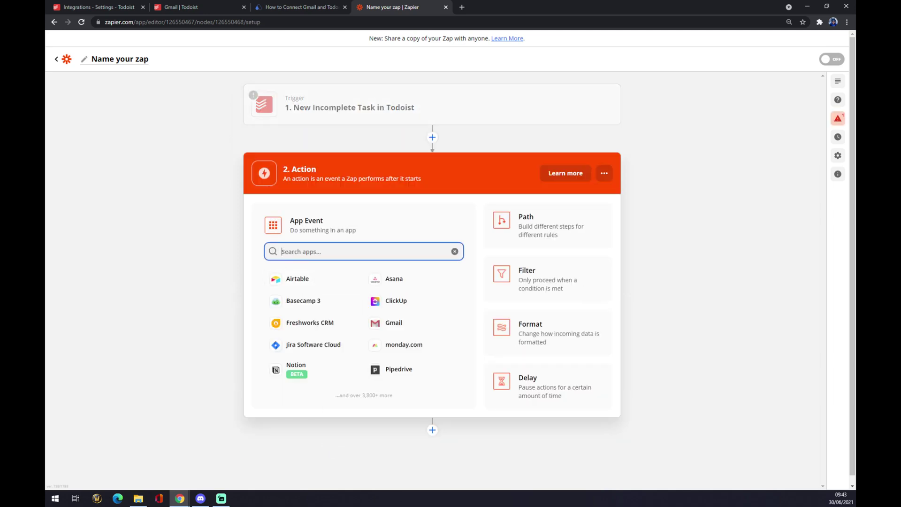
pyautogui.write('gmail')
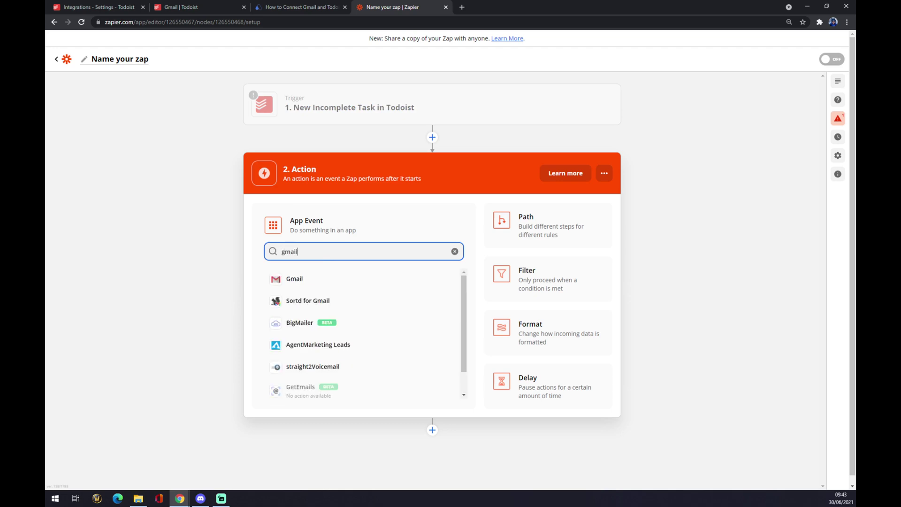
pyautogui.click(295, 288)
pyautogui.click(296, 282)
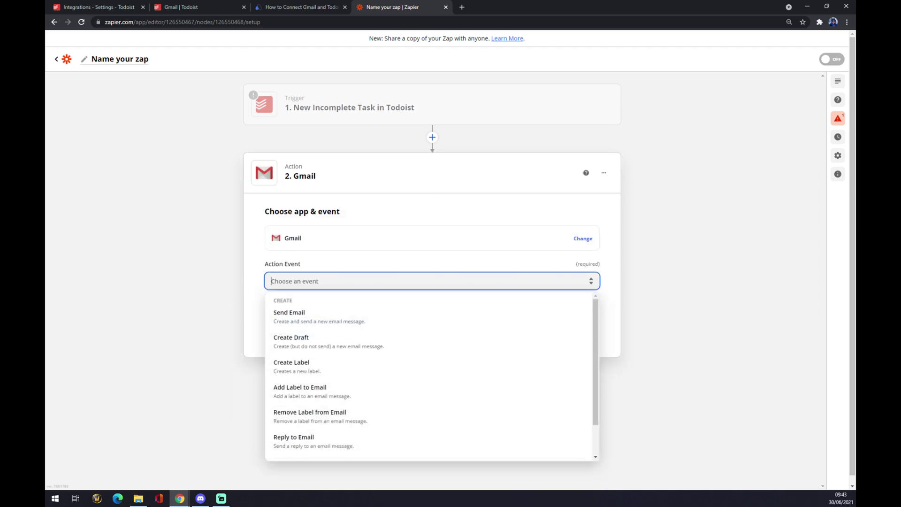
pyautogui.click(306, 318)
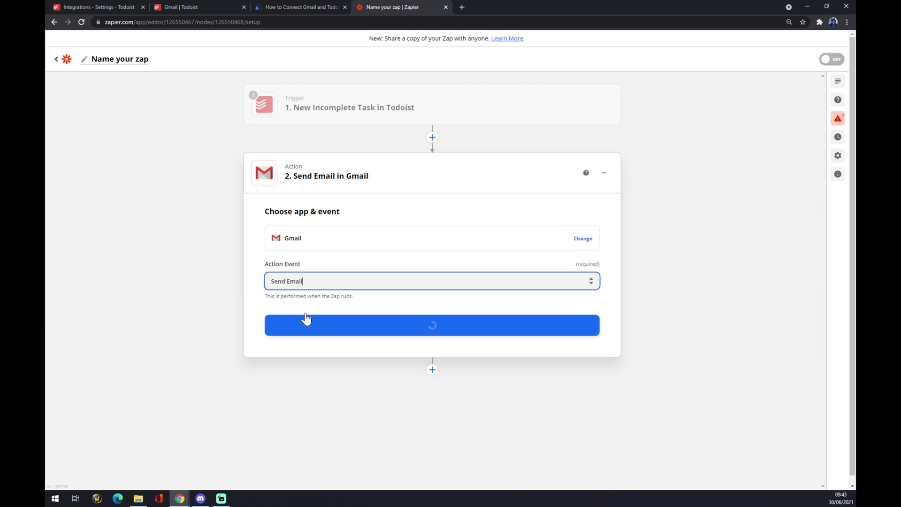
pyautogui.click(314, 332)
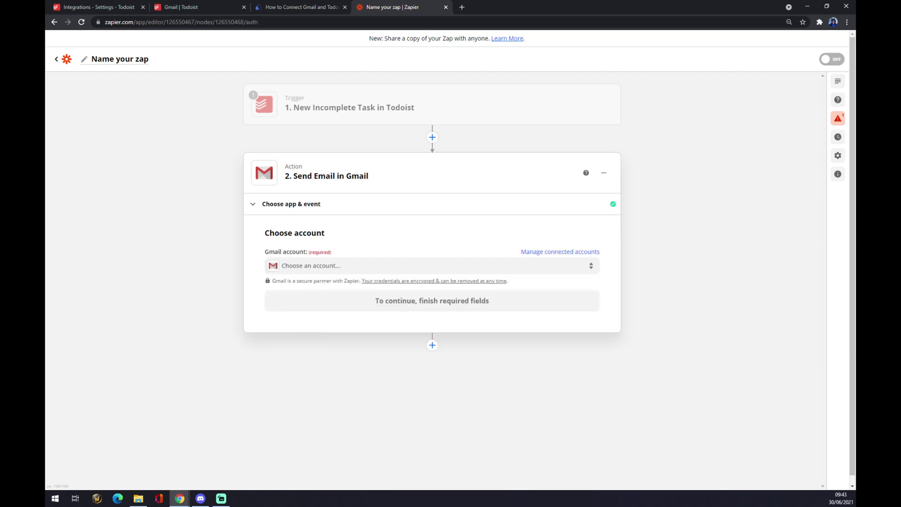